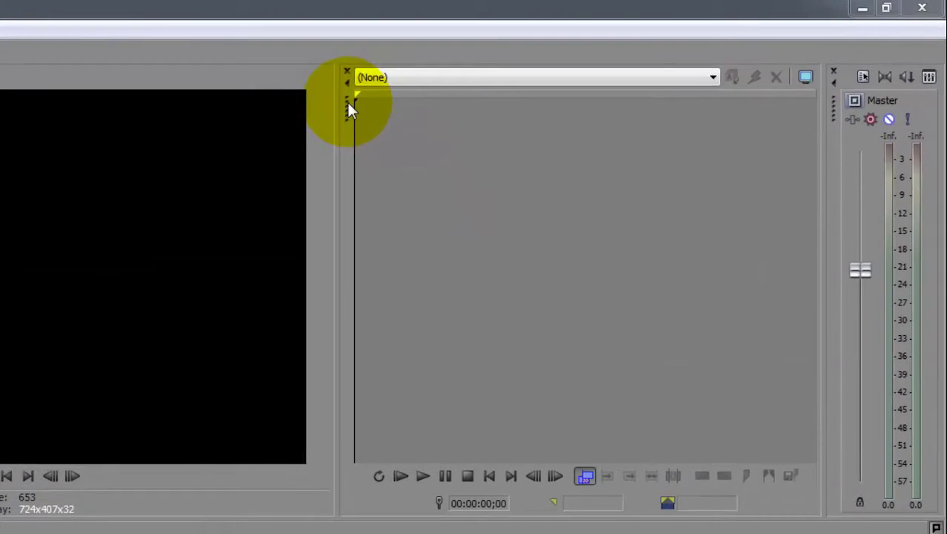
# Float the Trimmer out of the dock, move it lower, then close it
pyautogui.doubleClick(626, 52)
pyautogui.moveTo(346, 138); pyautogui.dragTo(315, 366)
pyautogui.click(507, 482)
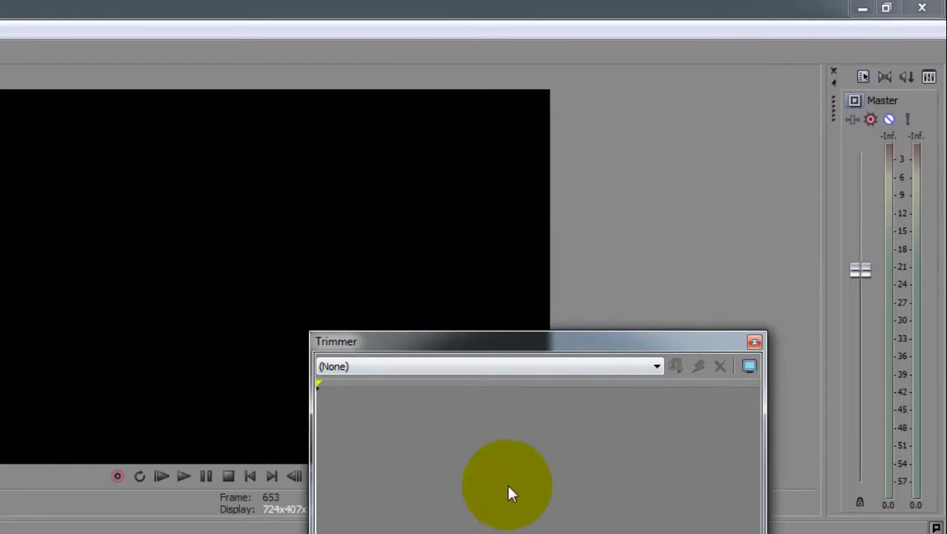
pyautogui.click(480, 498)
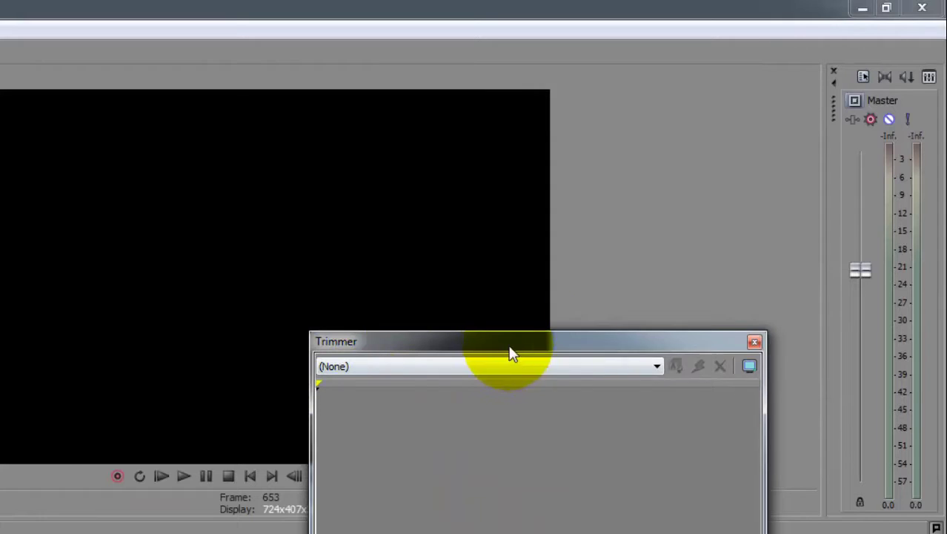
pyautogui.click(754, 341)
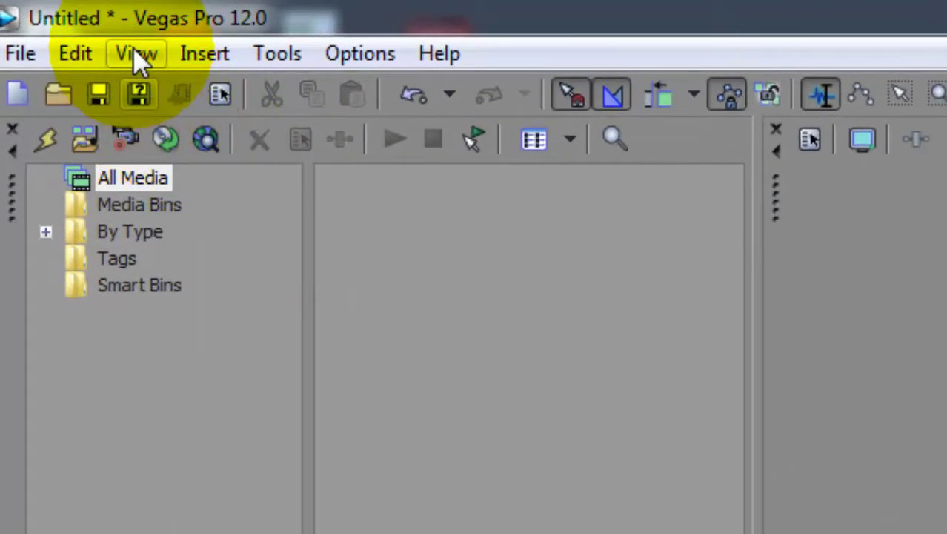
# Reopen the Trimmer from View, dock it beside the preview, and widen it while narrowing the preview
pyautogui.click(91, 37)
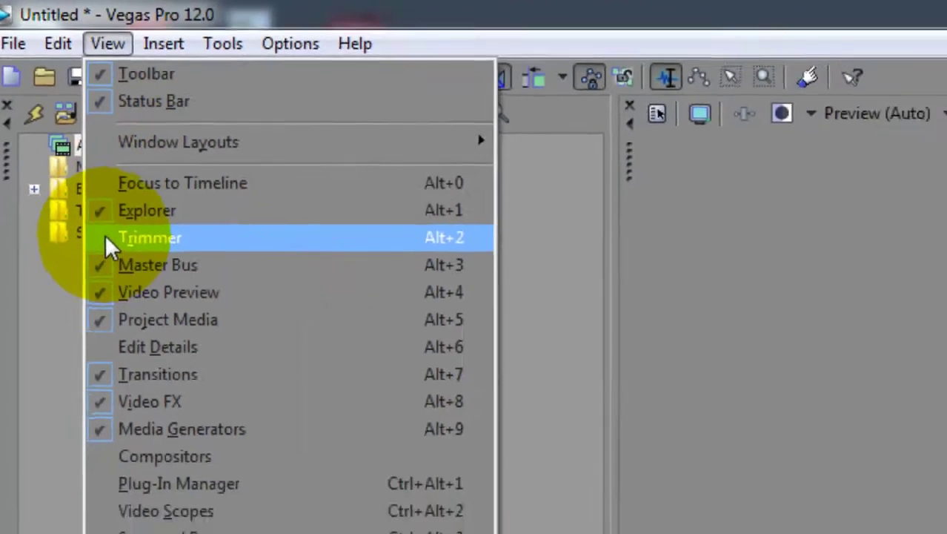
pyautogui.click(127, 291)
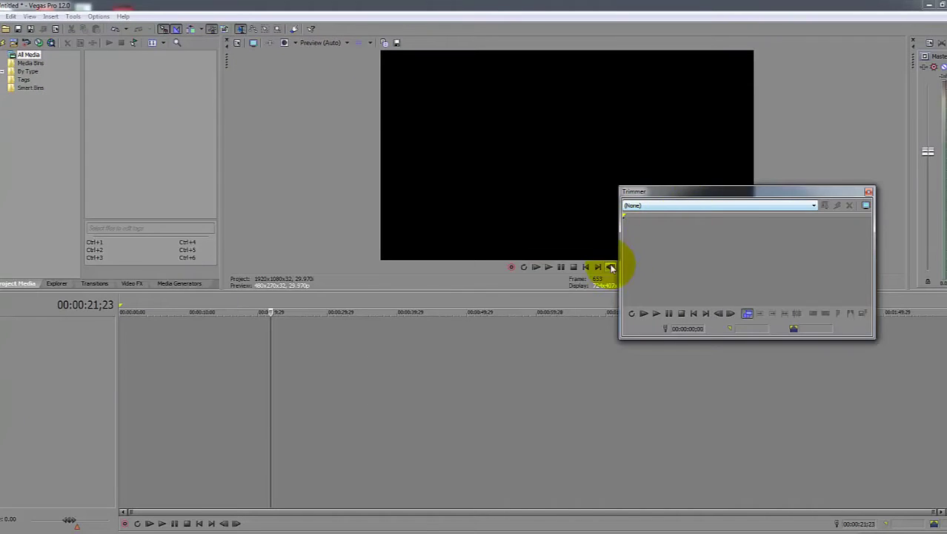
pyautogui.moveTo(664, 197); pyautogui.dragTo(838, 37)
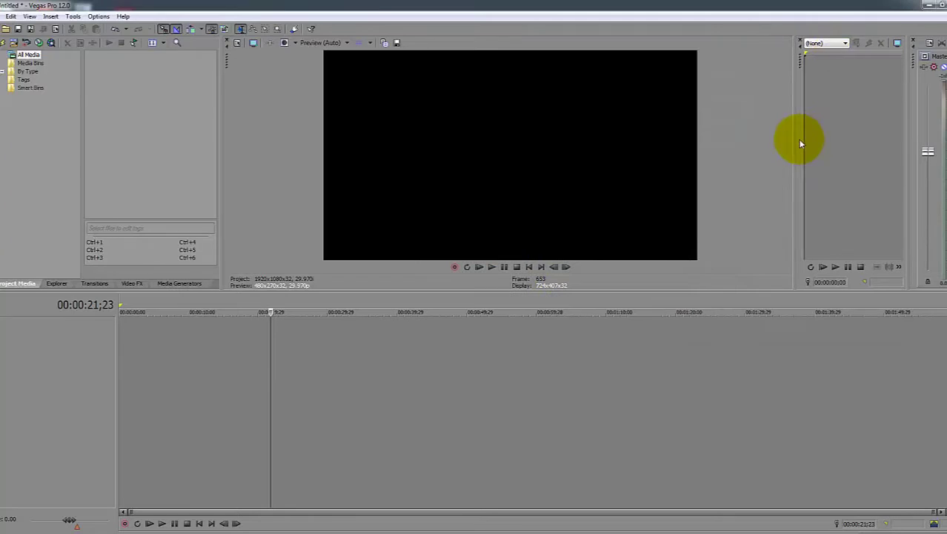
pyautogui.moveTo(801, 131); pyautogui.dragTo(671, 133)
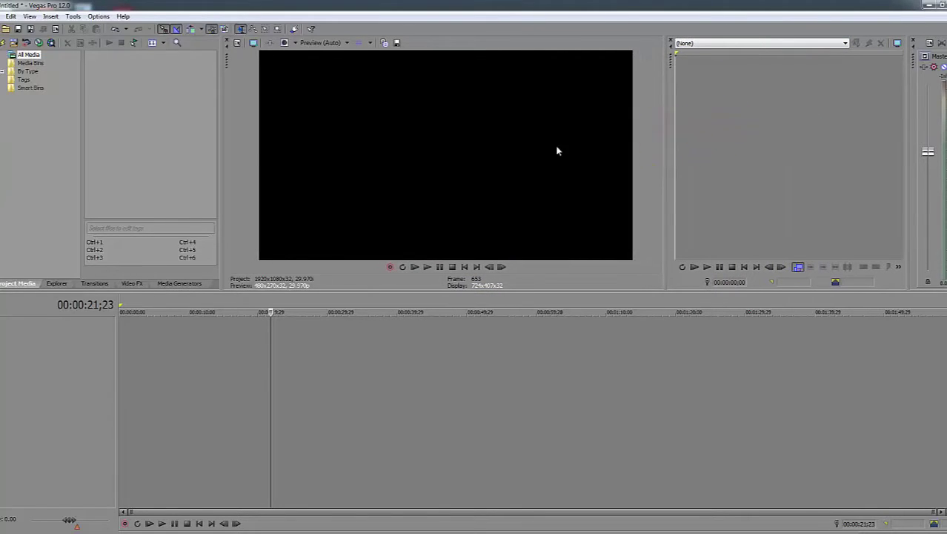
pyautogui.moveTo(226, 130); pyautogui.dragTo(277, 134)
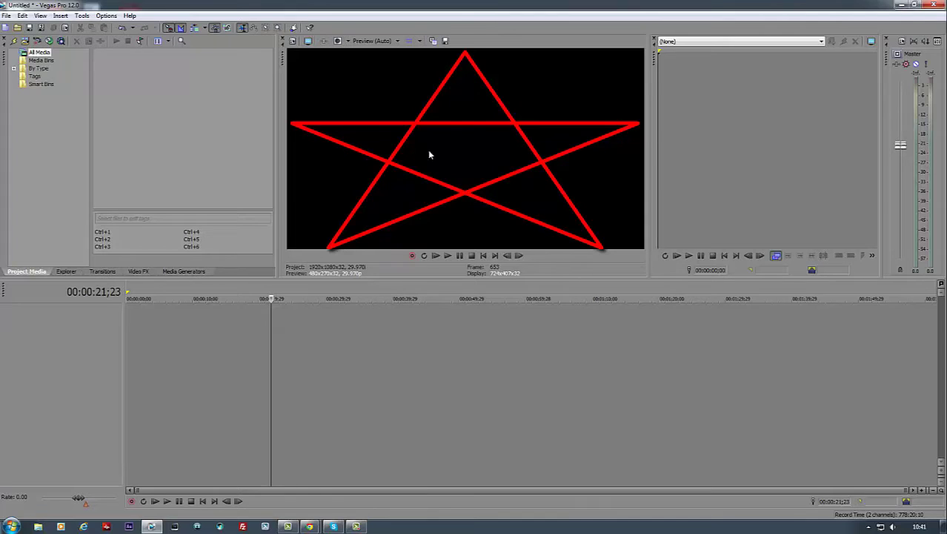
# Dock the Trimmer left of the Video Preview, widen it, and widen the Master Bus mixer
pyautogui.moveTo(656, 52); pyautogui.dragTo(243, 52)
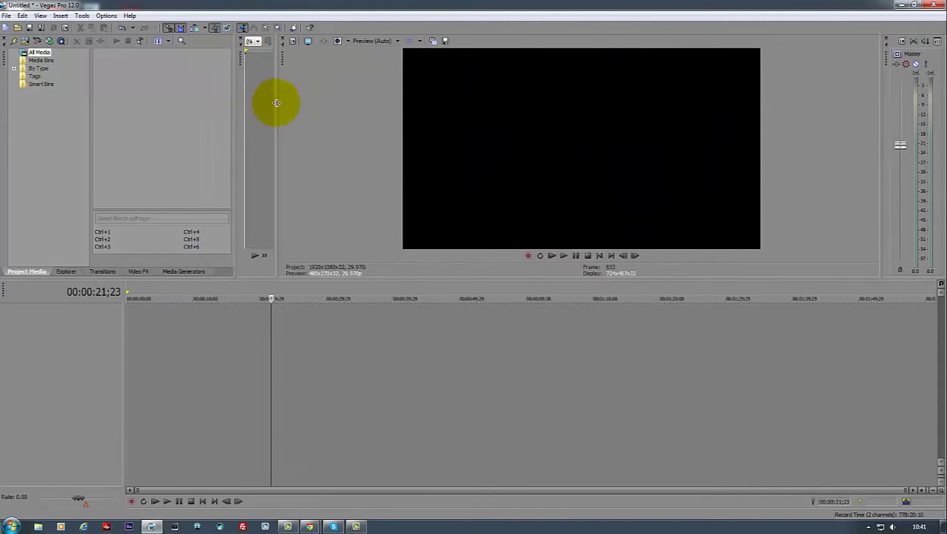
pyautogui.moveTo(280, 102); pyautogui.dragTo(501, 101)
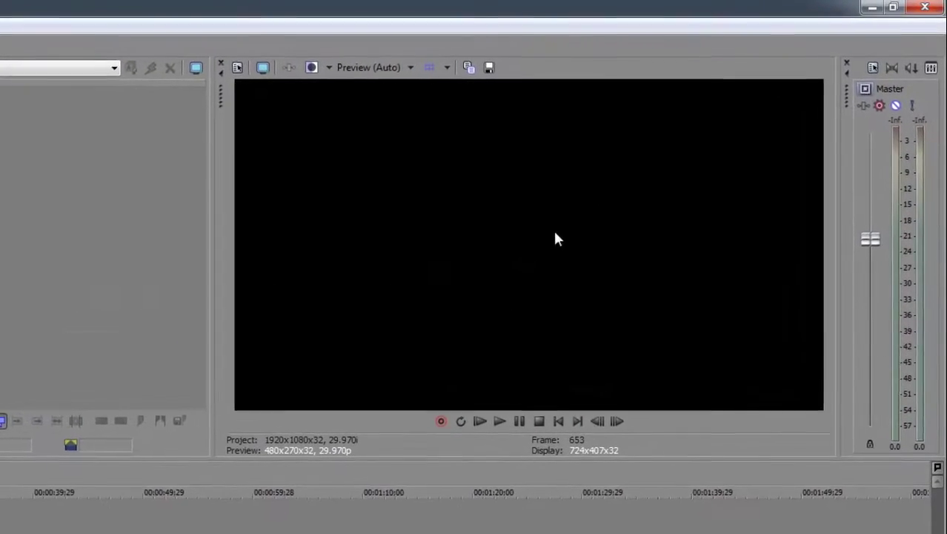
pyautogui.moveTo(831, 245); pyautogui.dragTo(831, 223)
pyautogui.moveTo(796, 255); pyautogui.dragTo(564, 252)
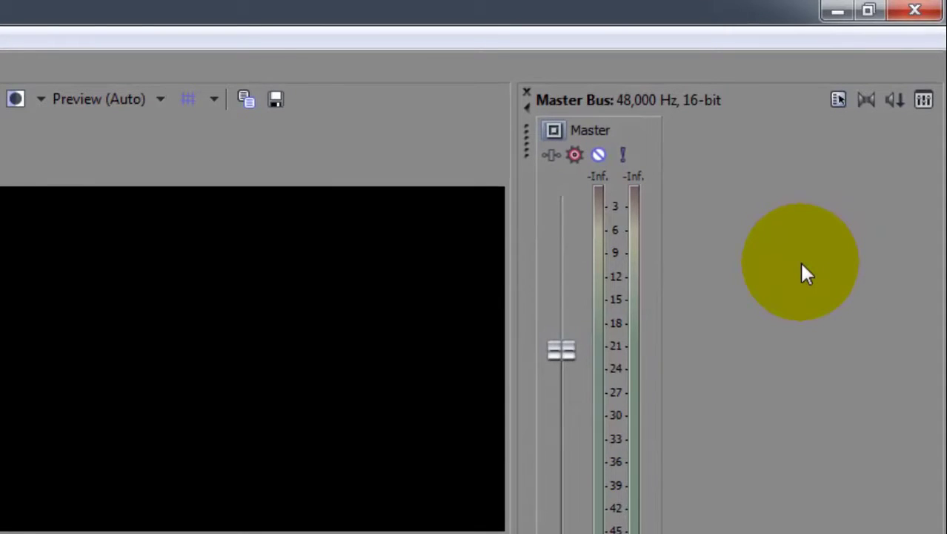
# Set Master bus mode to 5.1 Surround in the project's Audio properties, apply, and close
pyautogui.click(835, 100)
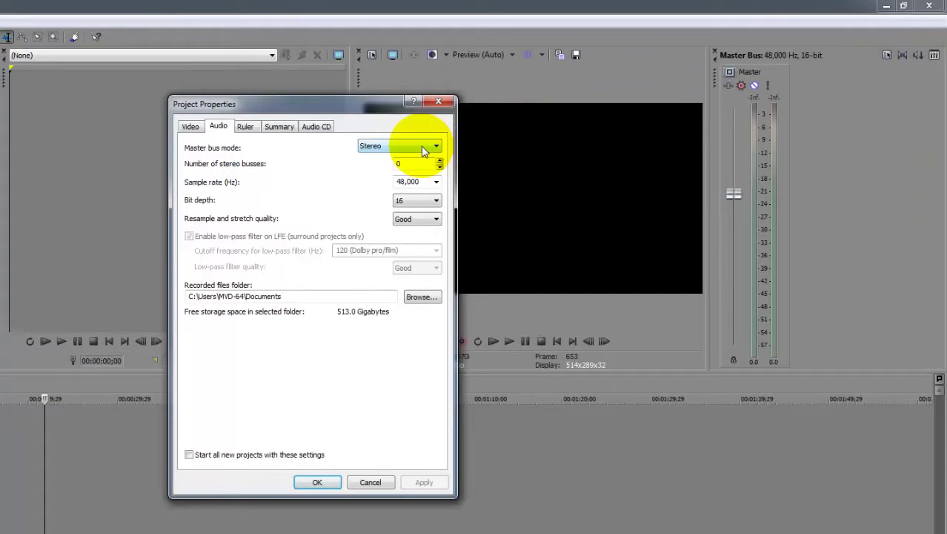
pyautogui.click(430, 145)
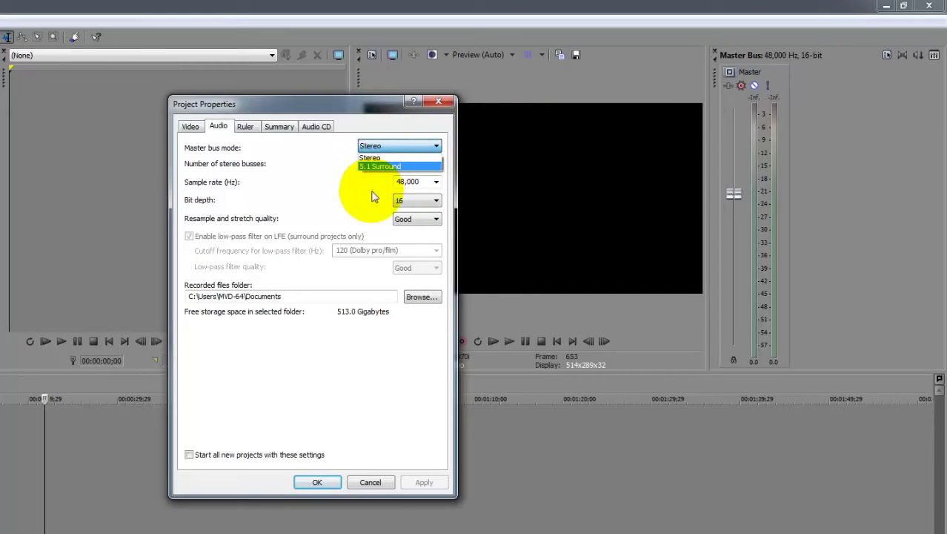
pyautogui.click(378, 166)
pyautogui.click(424, 481)
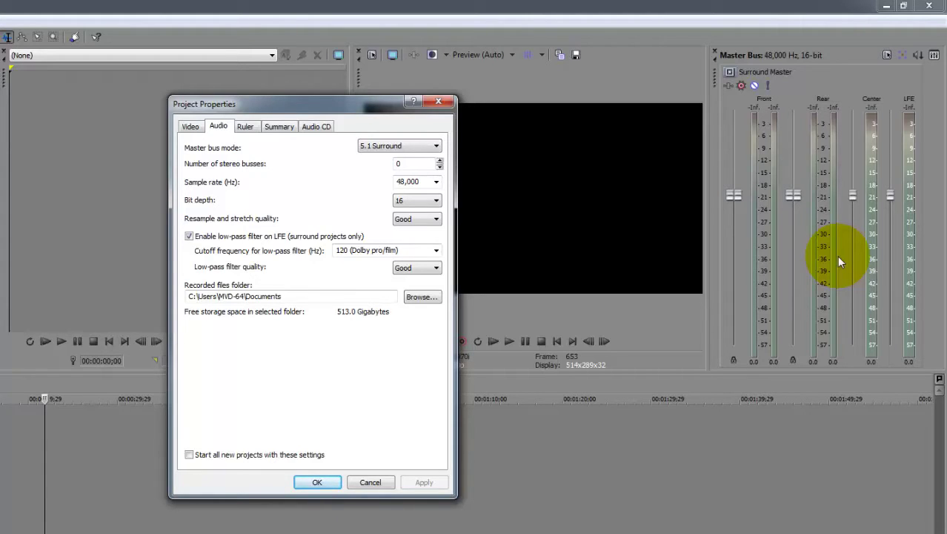
pyautogui.click(439, 104)
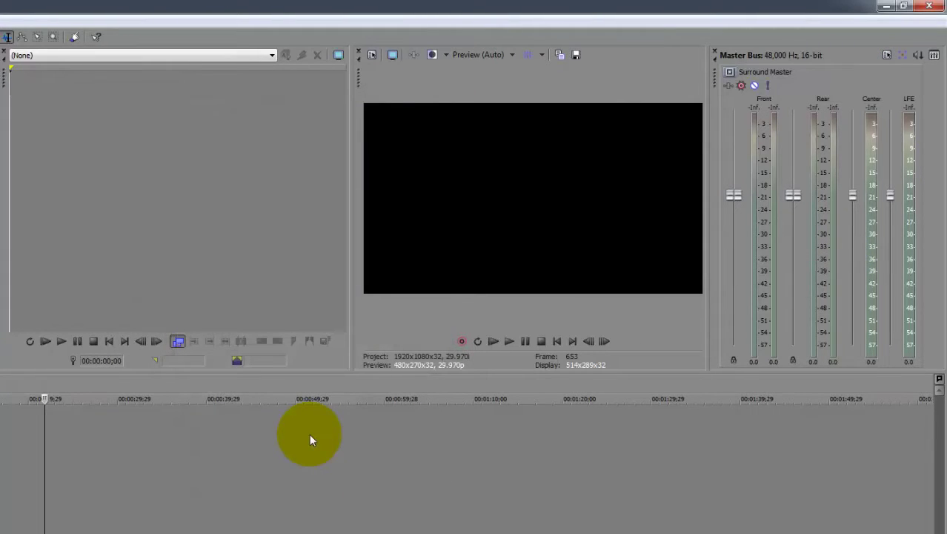
# Hide the preview's transport controls and drag the dividers outward to enlarge the Video Preview
pyautogui.moveTo(348, 285); pyautogui.dragTo(252, 276)
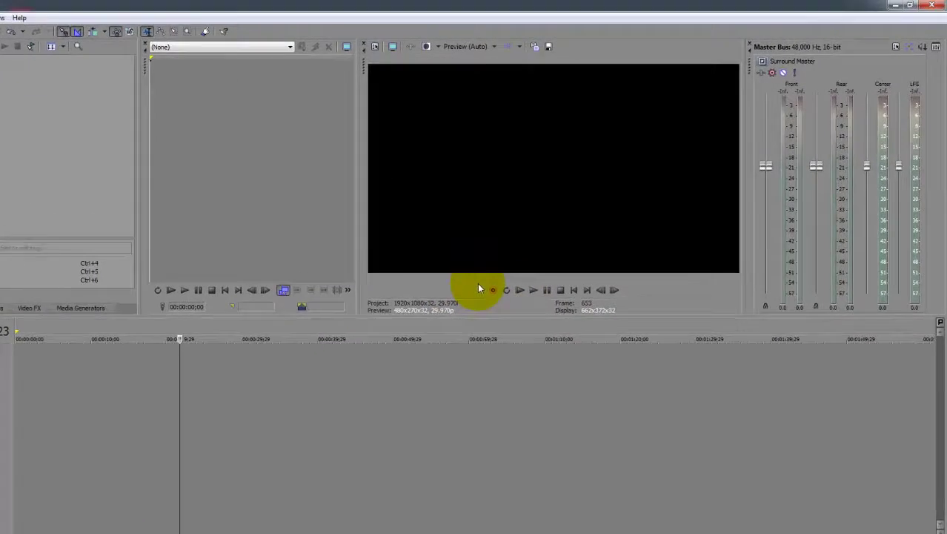
pyautogui.rightClick(508, 261)
pyautogui.click(498, 262)
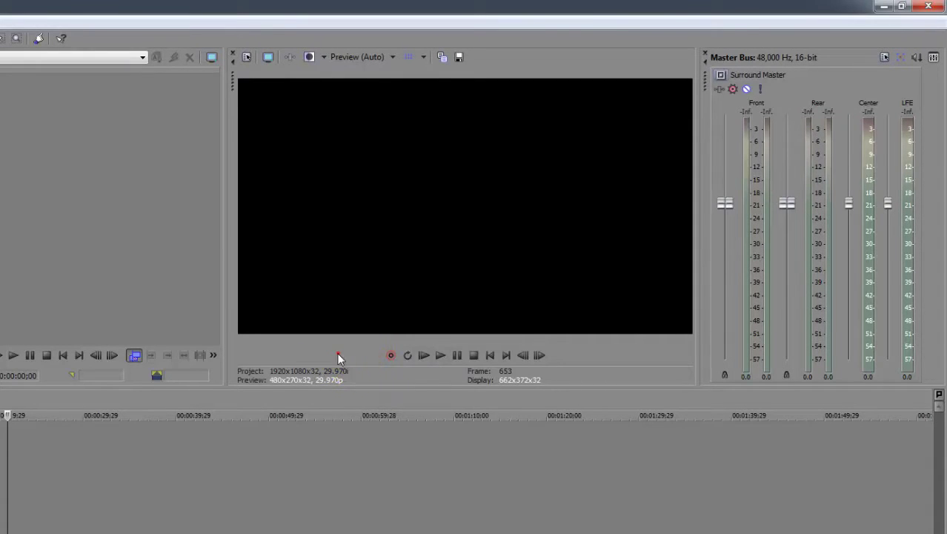
pyautogui.rightClick(337, 359)
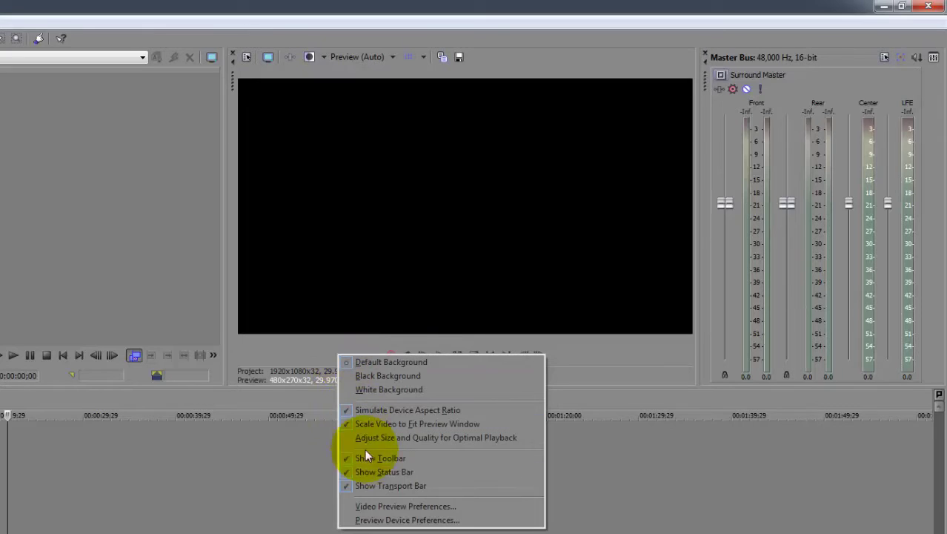
pyautogui.click(345, 487)
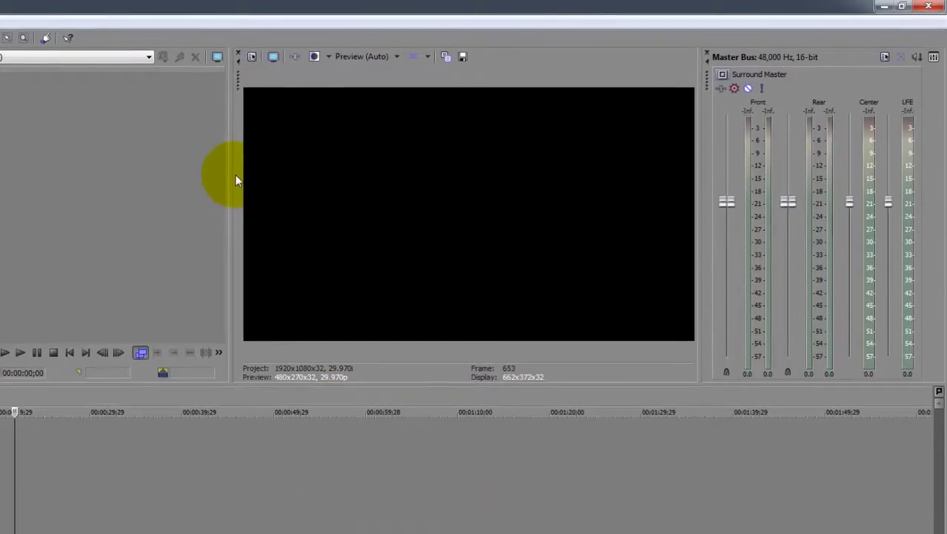
pyautogui.moveTo(232, 182); pyautogui.dragTo(187, 176)
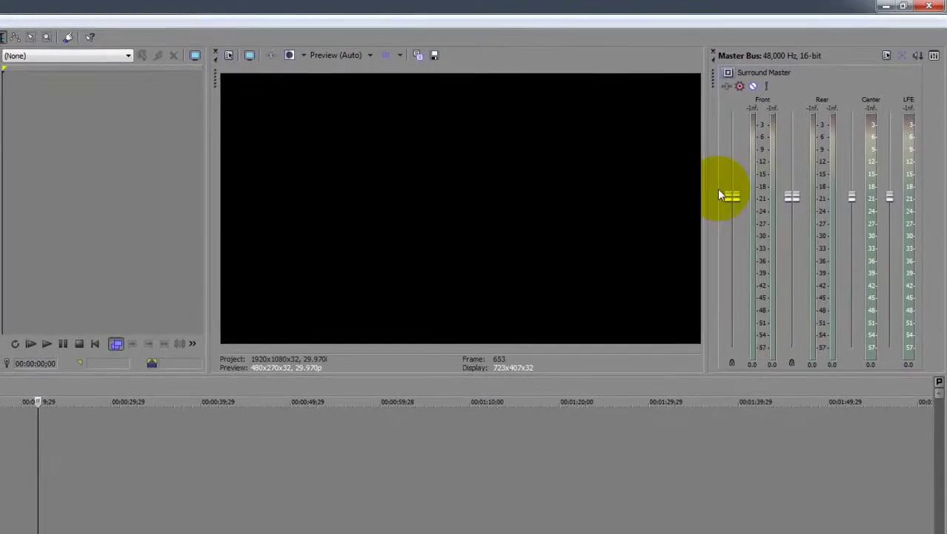
pyautogui.moveTo(717, 194); pyautogui.dragTo(737, 184)
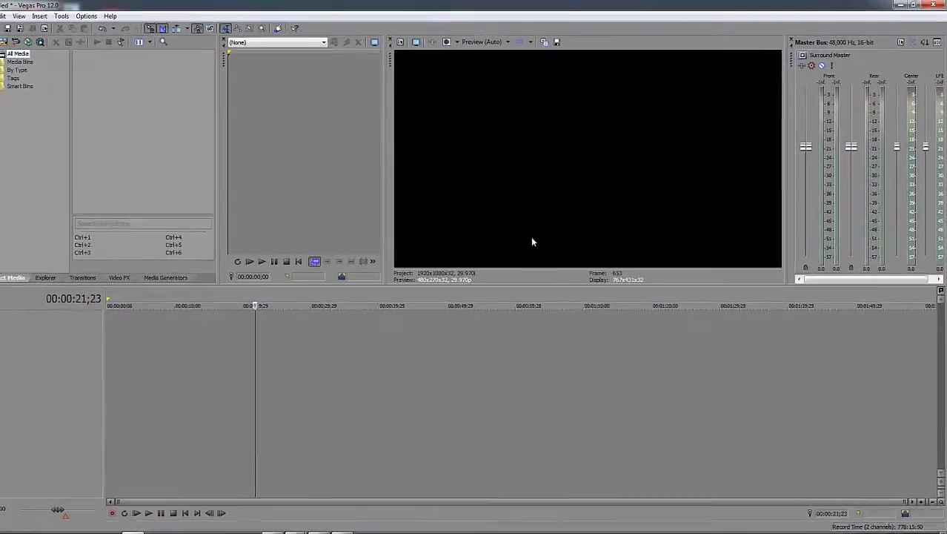
# Close the Video Preview, Trimmer and Master Bus windows, then browse the Video FX and Transitions lists
pyautogui.click(389, 42)
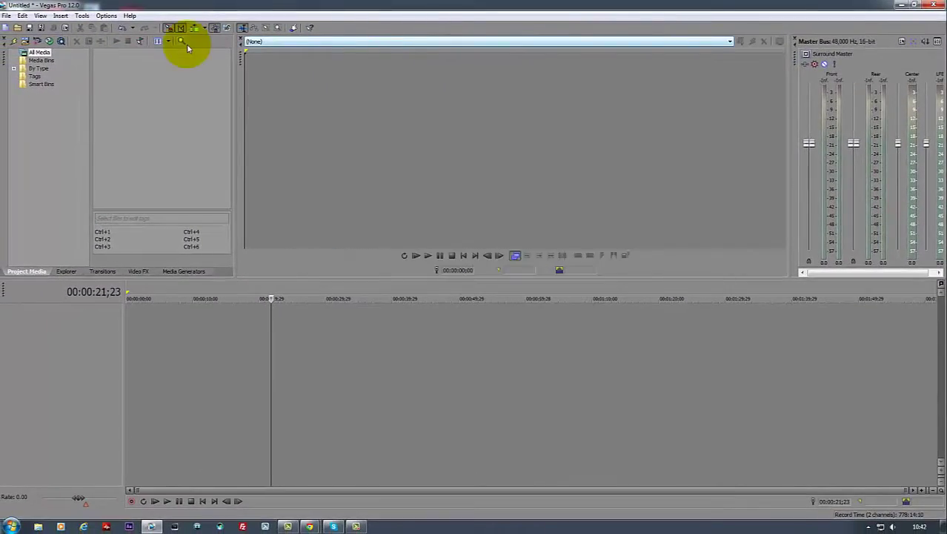
pyautogui.click(241, 35)
pyautogui.click(795, 39)
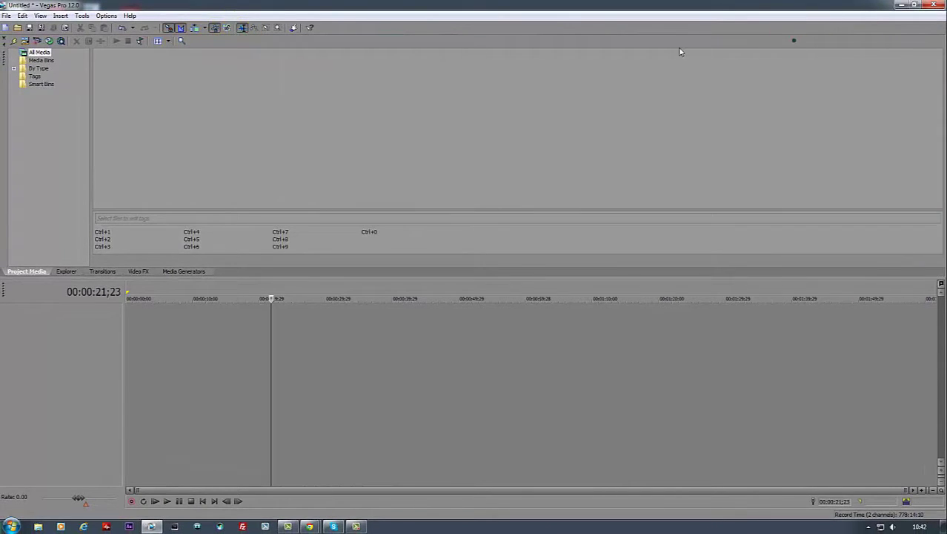
pyautogui.click(138, 272)
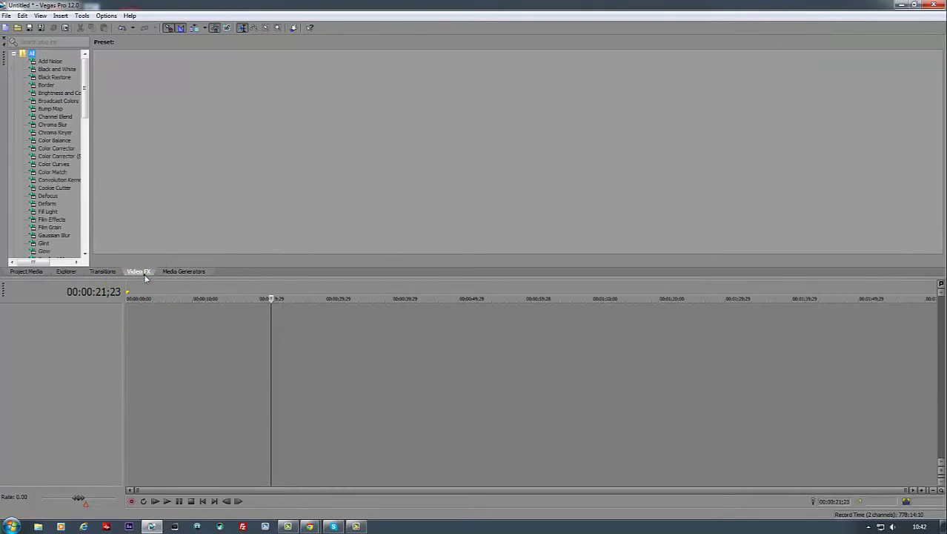
pyautogui.click(104, 271)
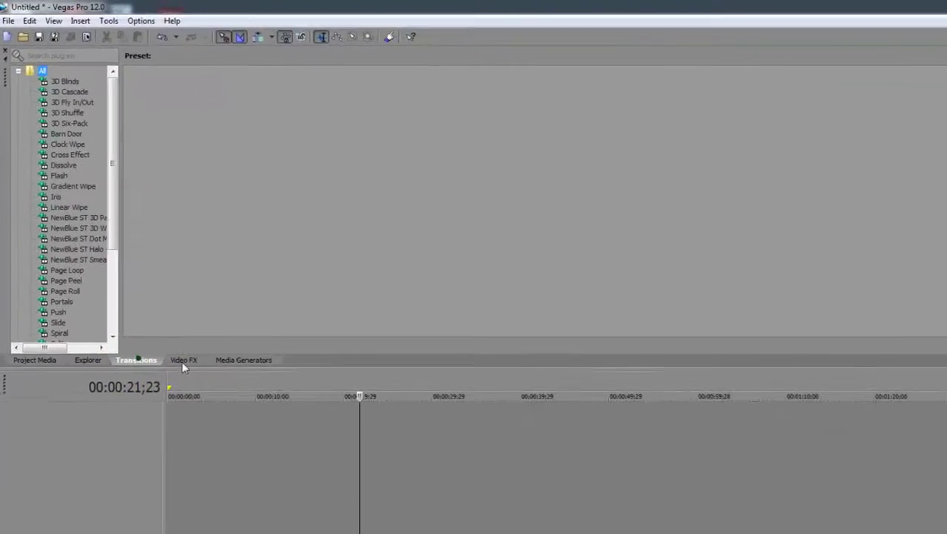
pyautogui.click(184, 360)
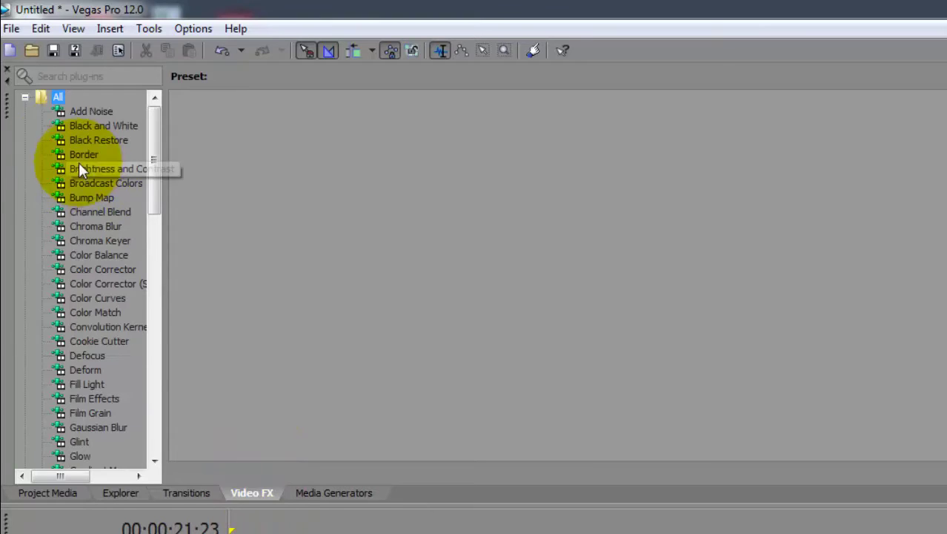
pyautogui.click(186, 492)
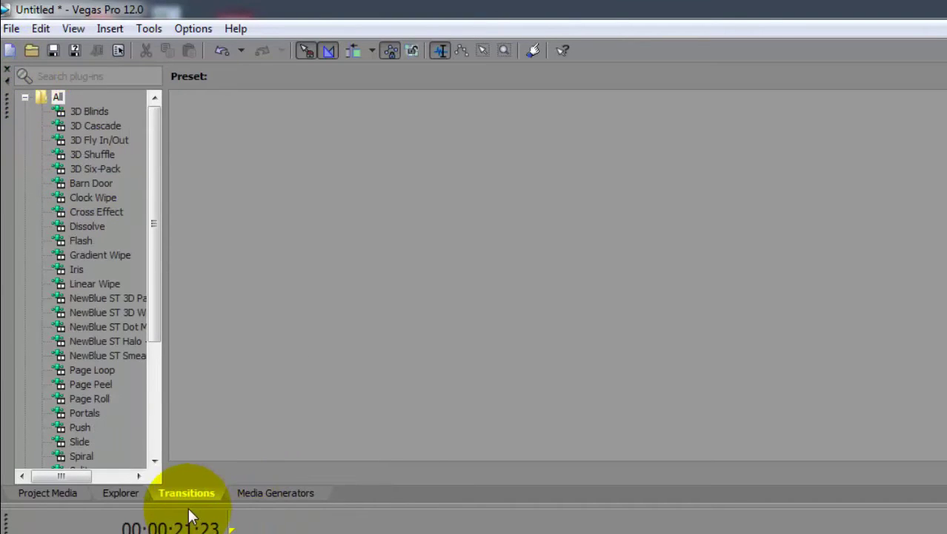
# Reopen Video FX and reorder tabs so Media Generators precedes Video FX after Transitions
pyautogui.click(77, 29)
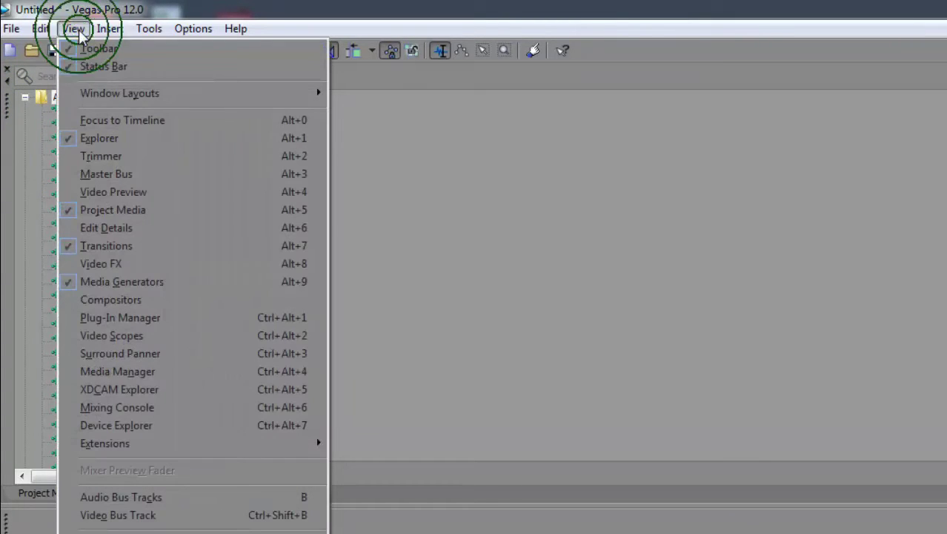
pyautogui.click(70, 263)
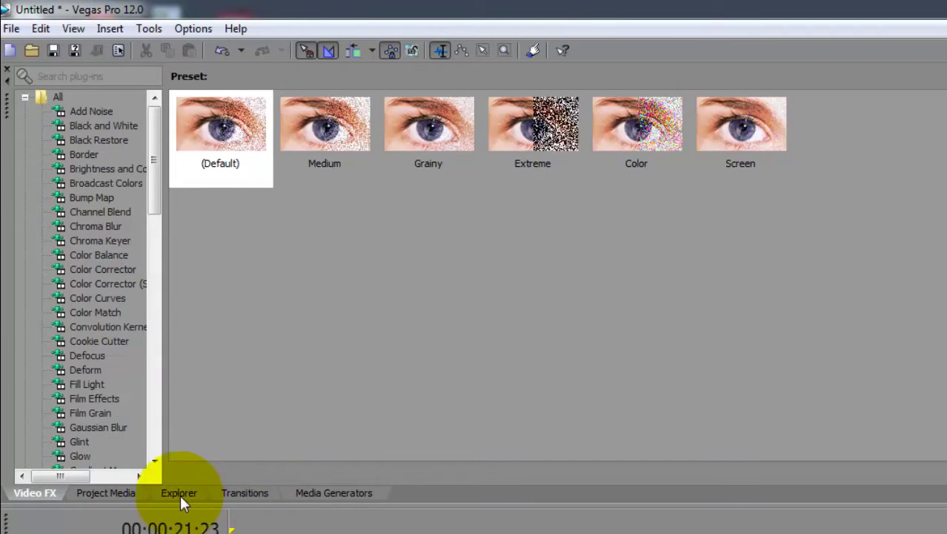
pyautogui.moveTo(41, 493); pyautogui.dragTo(355, 495)
pyautogui.moveTo(294, 489); pyautogui.dragTo(234, 490)
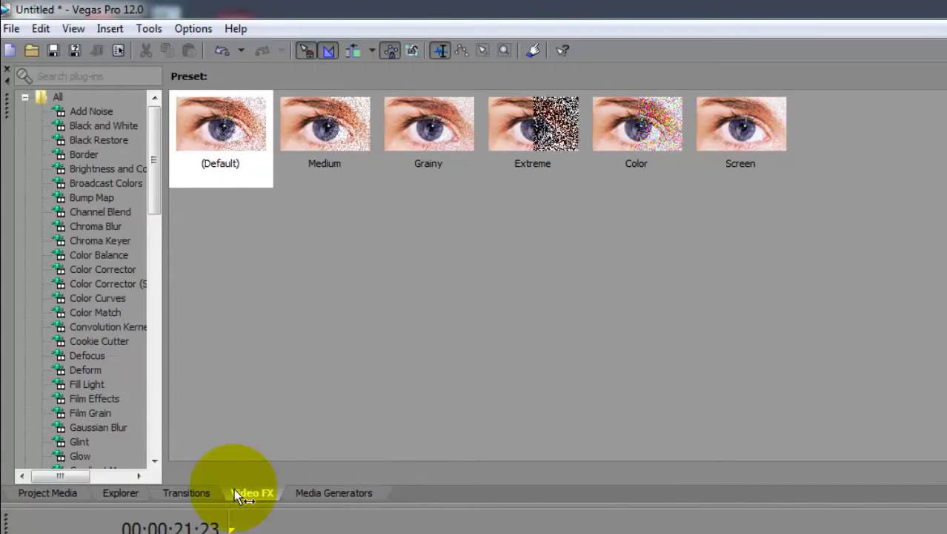
pyautogui.click(303, 488)
pyautogui.moveTo(303, 487); pyautogui.dragTo(255, 492)
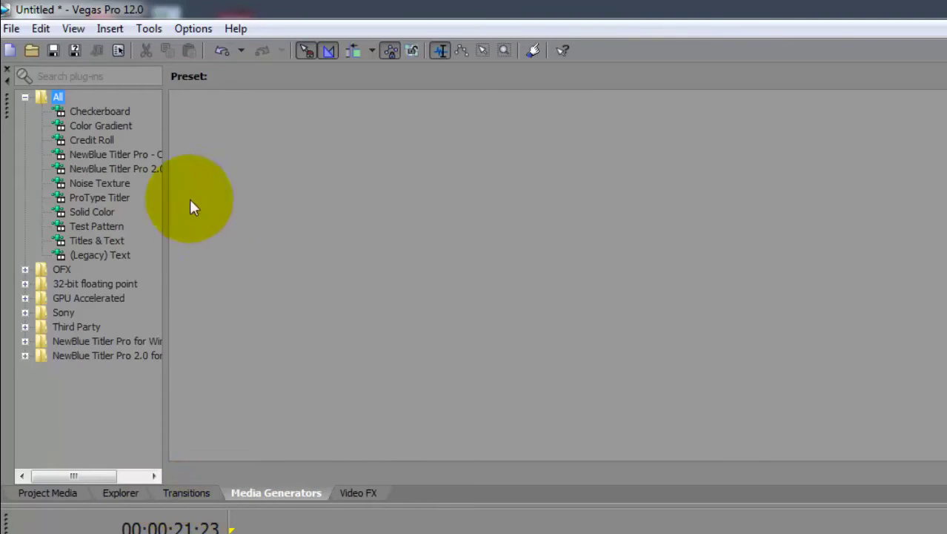
pyautogui.click(74, 28)
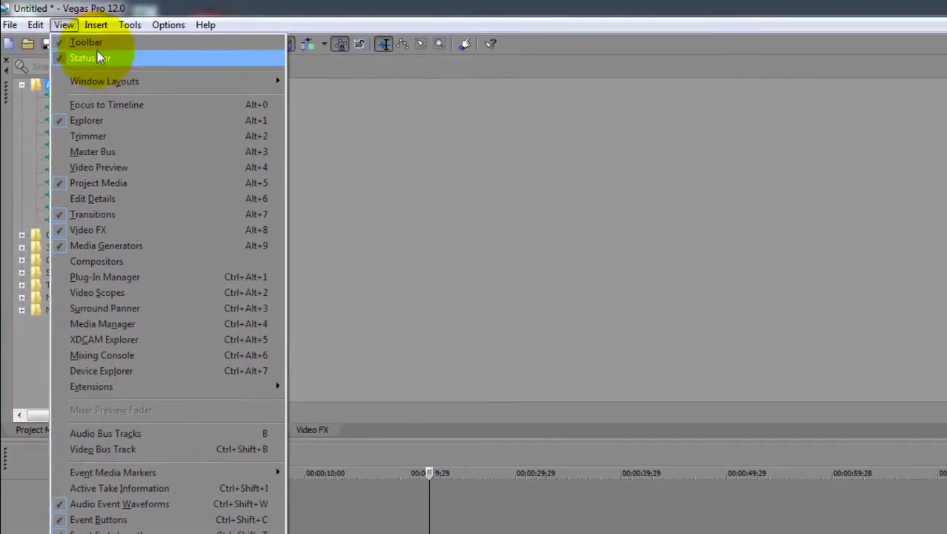
pyautogui.click(65, 25)
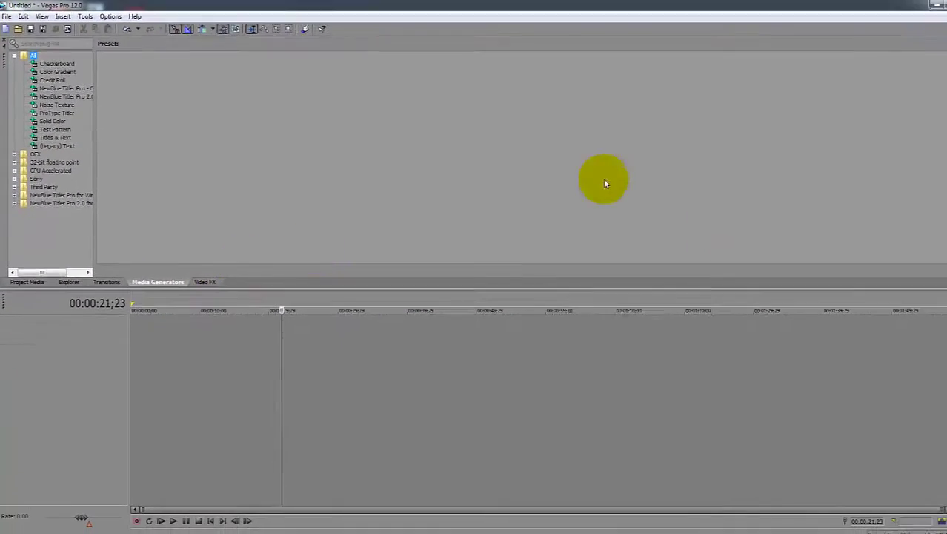
# Quit Vegas without saving, place its shortcut on the desktop, relaunch once, and close again
pyautogui.click(946, 4)
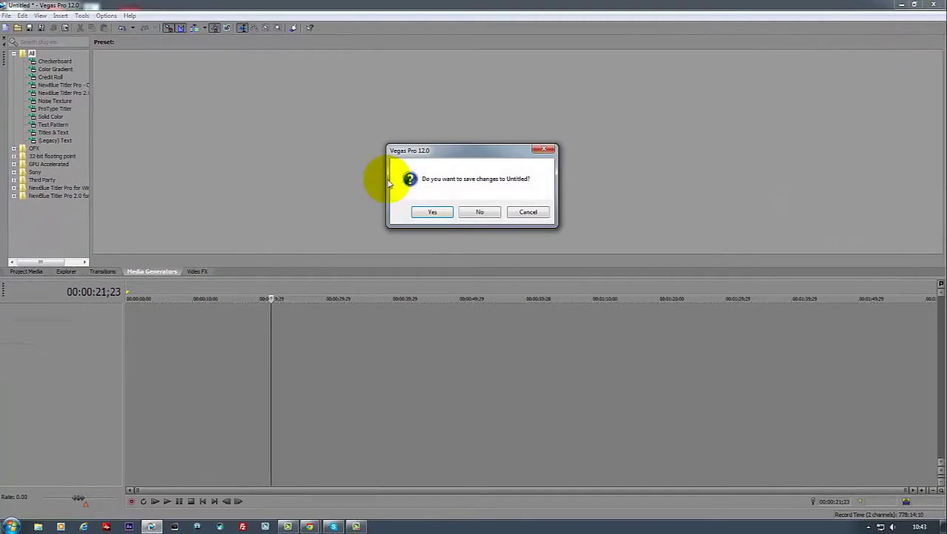
pyautogui.click(480, 212)
pyautogui.click(186, 315)
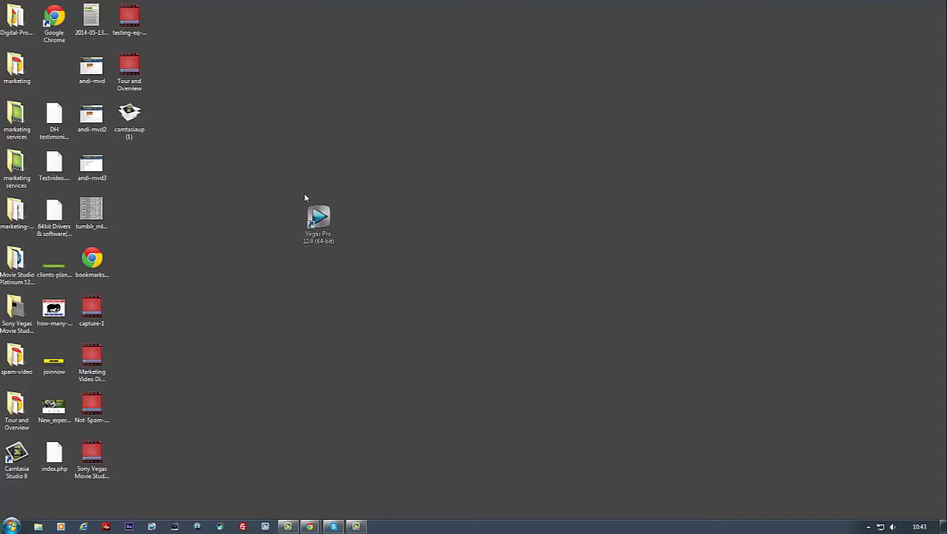
pyautogui.moveTo(305, 196); pyautogui.dragTo(283, 216)
pyautogui.doubleClick(278, 166)
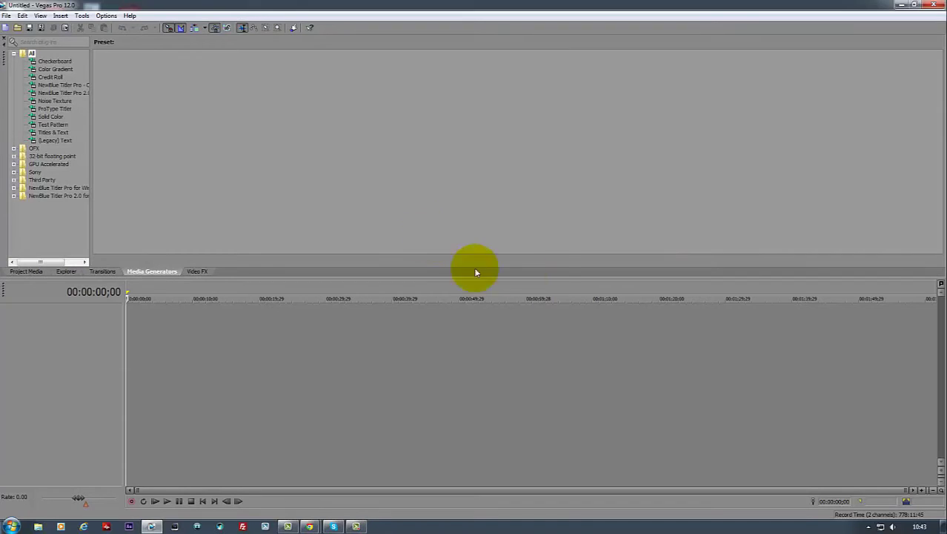
pyautogui.click(933, 5)
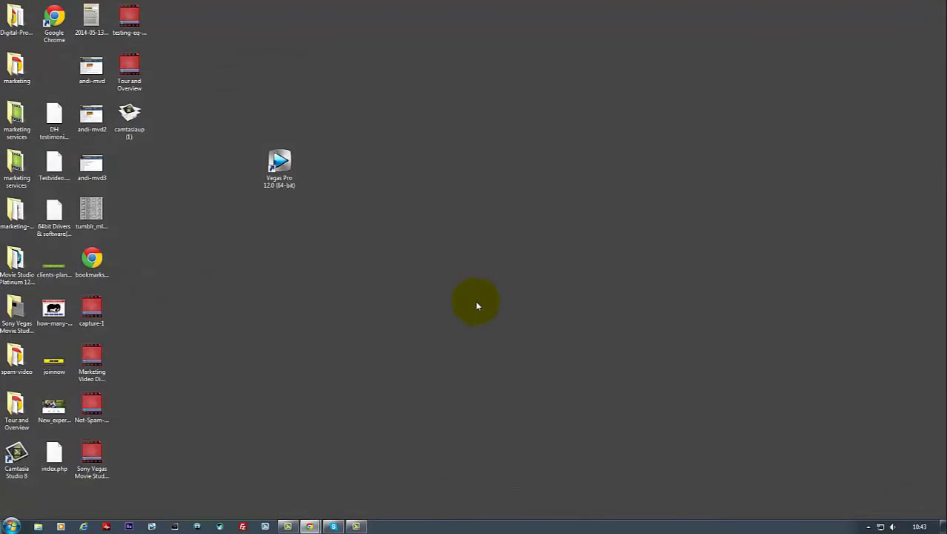
# Launch Vegas Pro with Ctrl+Shift held and confirm resetting all preferences to defaults
pyautogui.keyDown('ctrl'); pyautogui.keyDown('shift'); pyautogui.doubleClick(277, 167); pyautogui.keyUp('shift'); pyautogui.keyUp('ctrl')
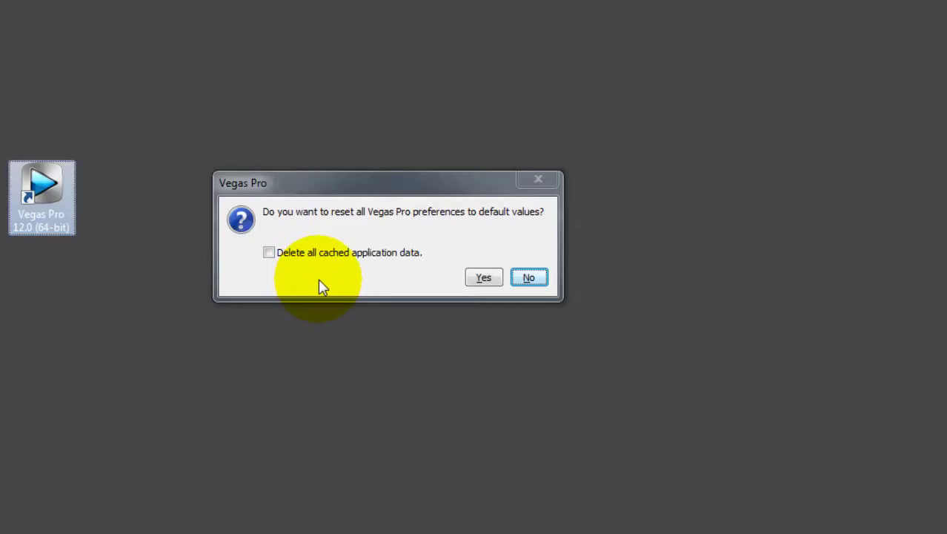
pyautogui.click(483, 278)
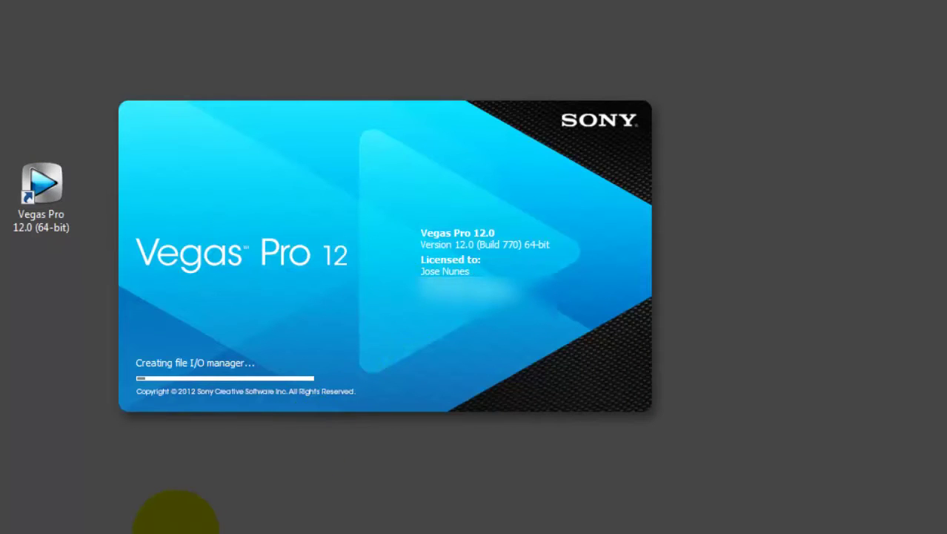